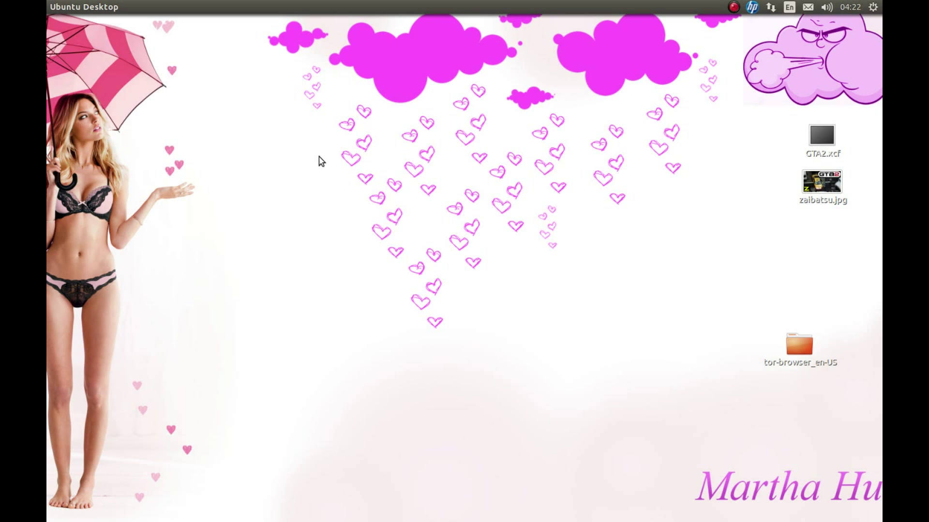
Bring the Firefox window to the front from the Unity launcher.
mouse_move(49, 141)
click(65, 102)
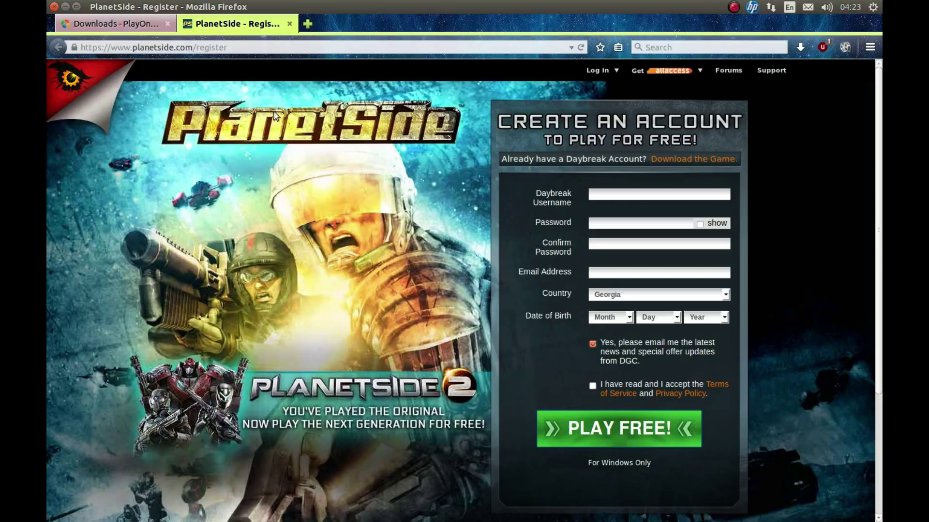
On the PlayOnLinux downloads tab, expand Ubuntu packages to show the deb link and install commands.
click(138, 18)
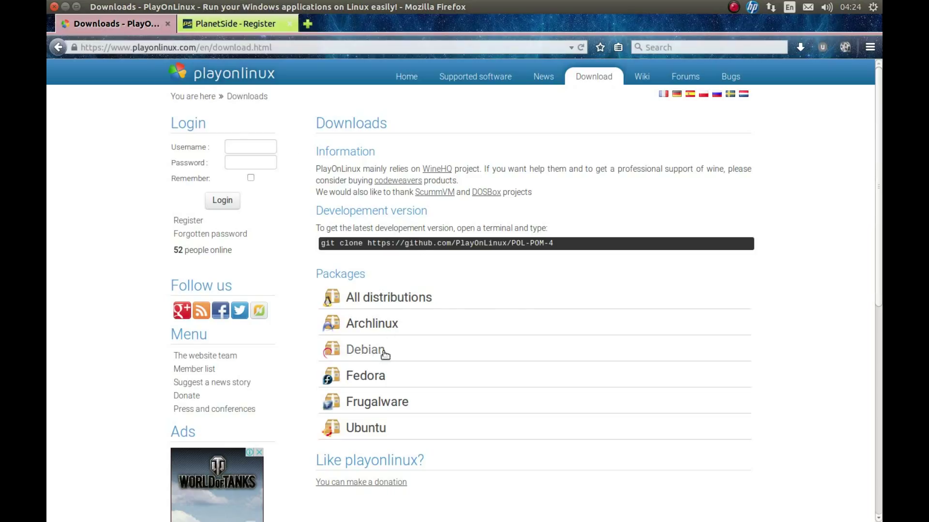
click(360, 428)
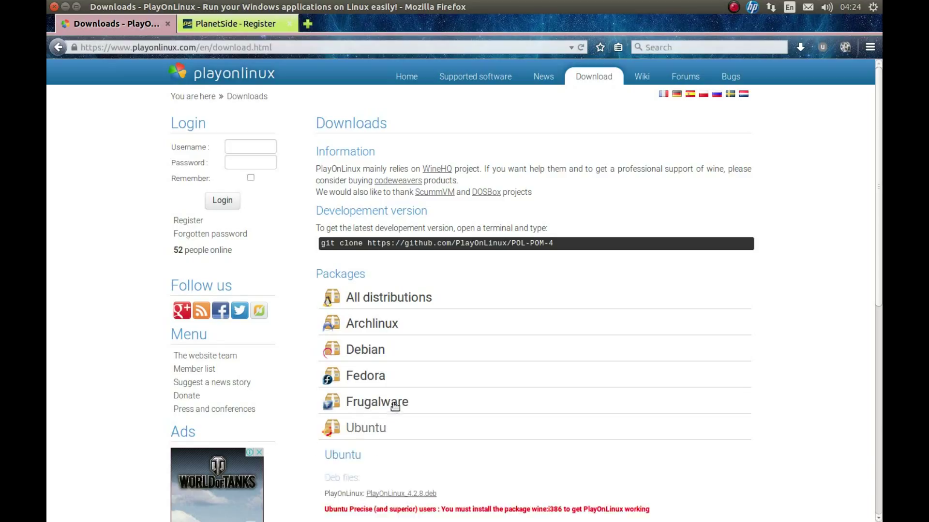
scroll(395, 409, down, 2)
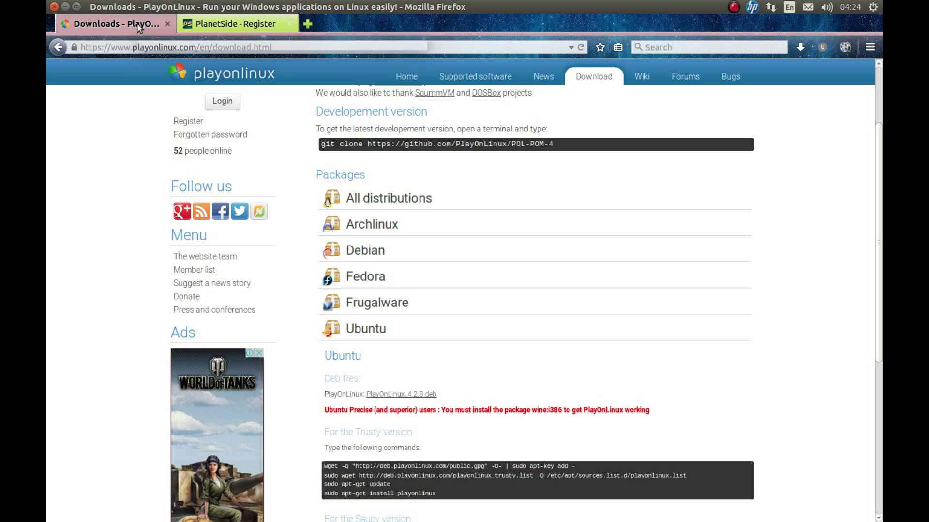
Launch PlayOnLinux from a Dash search for 'play' and open Tools > Manage Wine versions.
mouse_move(46, 141)
click(62, 37)
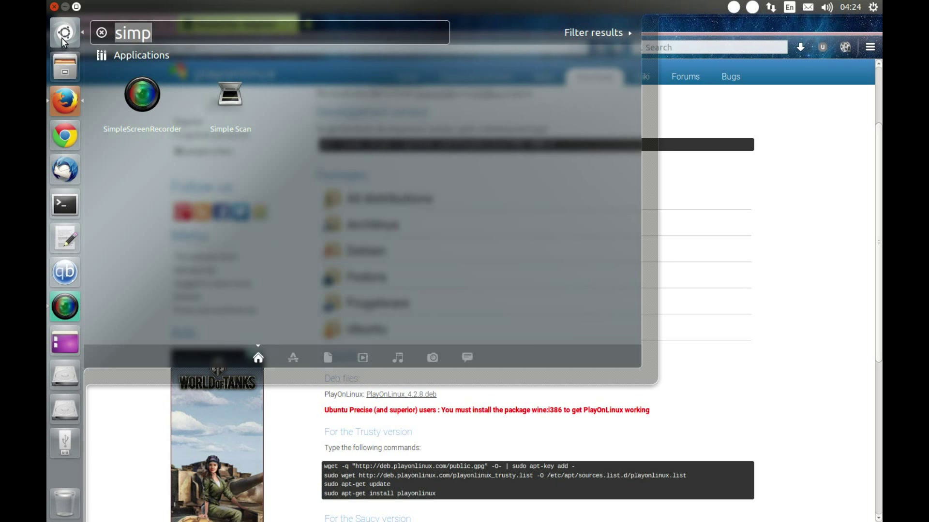
text(play)
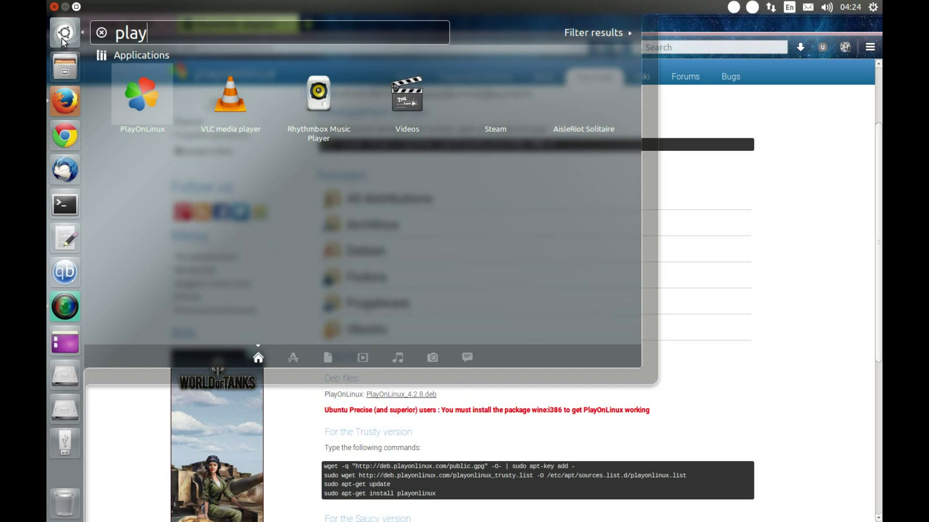
click(62, 38)
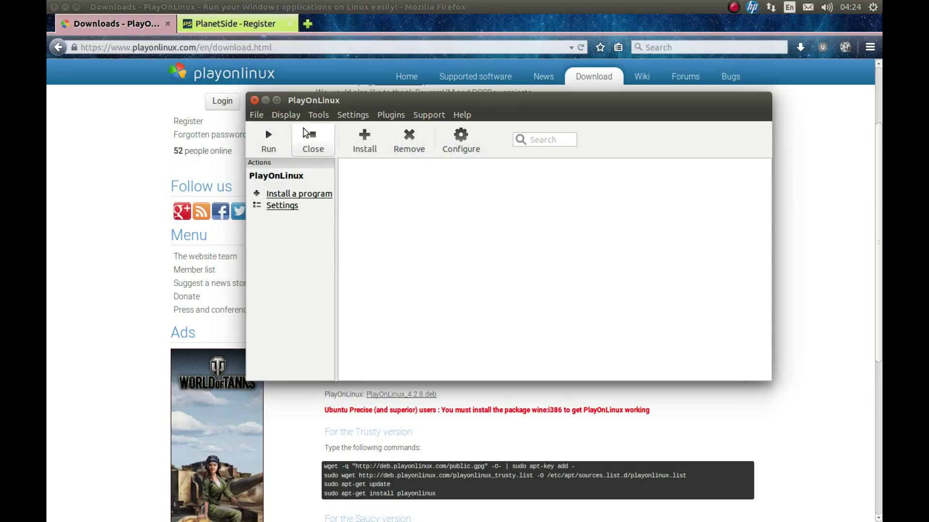
click(315, 116)
click(328, 130)
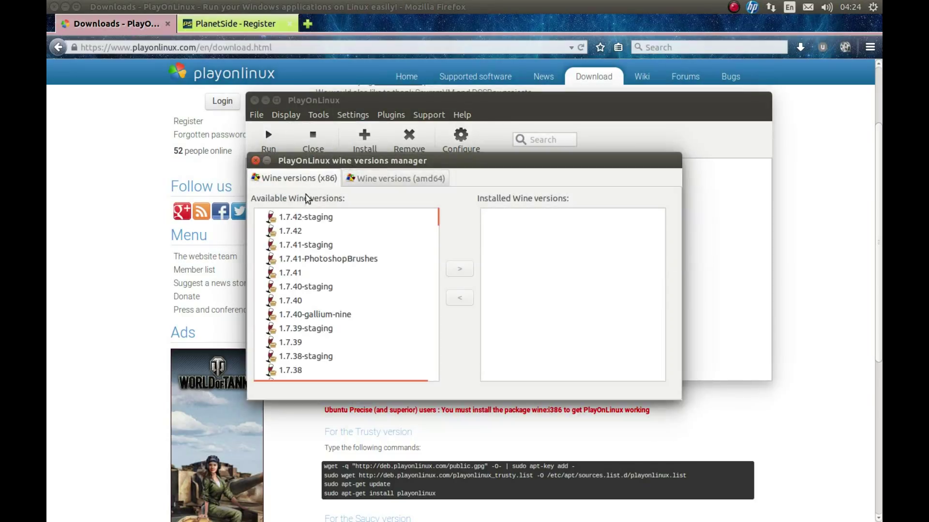
Start installing x86 Wine 1.7.42, then close Firefox's PlayOnLinux downloads tab.
click(290, 234)
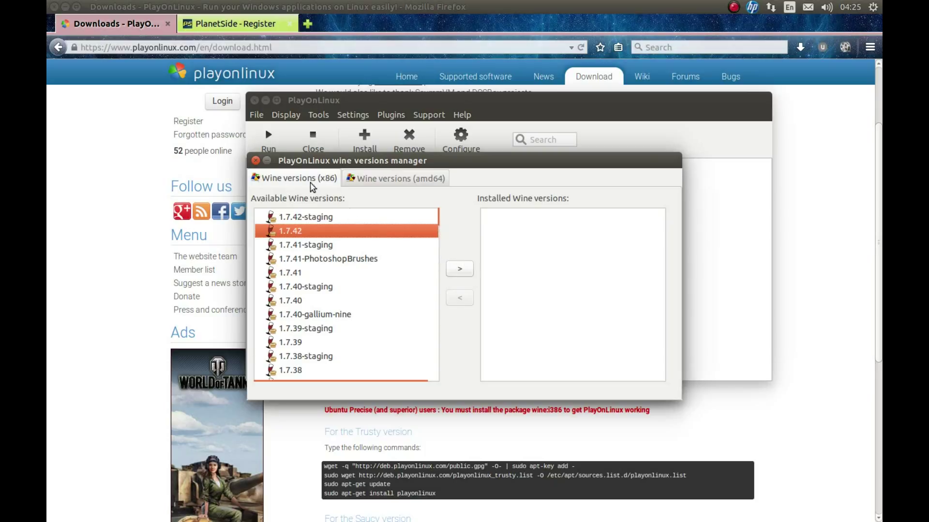
click(462, 270)
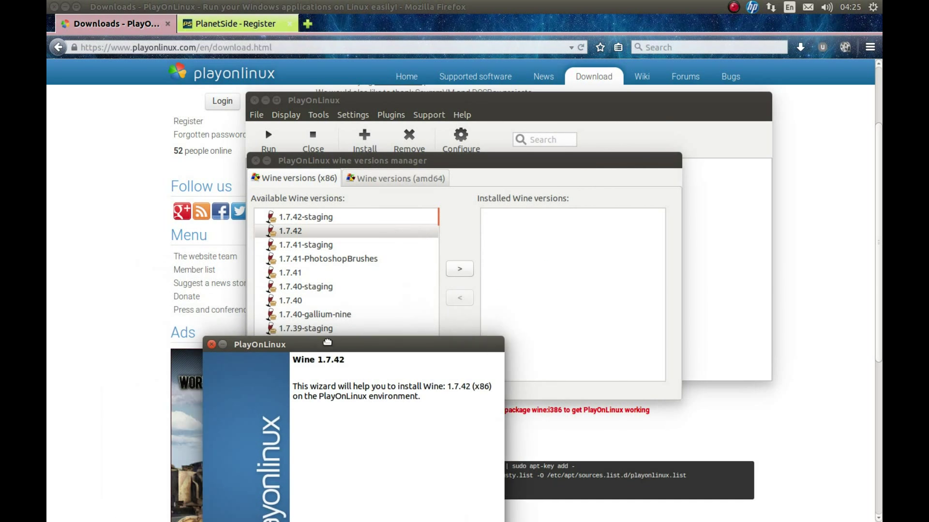
drag(384, 324, 406, 136)
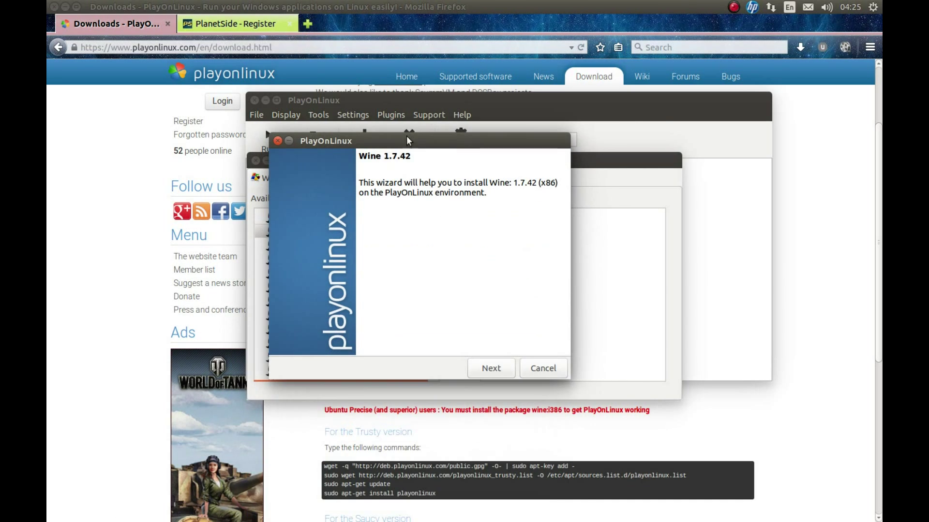
click(498, 370)
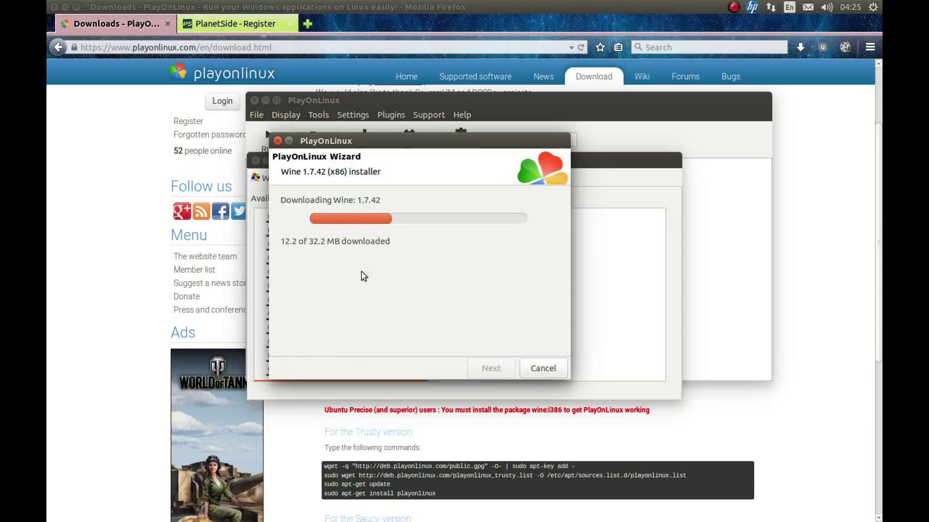
click(154, 28)
middle_click(154, 25)
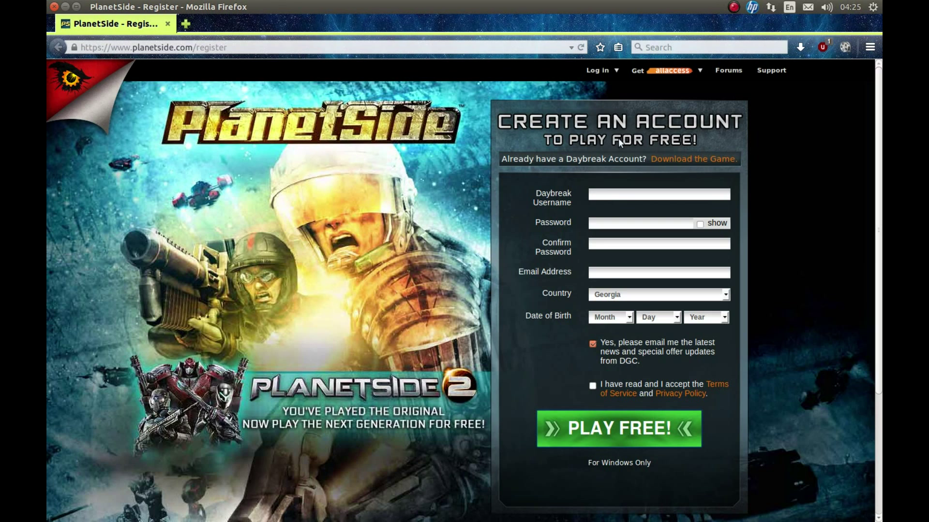
Save the PlanetSide installer PS_setup.exe to the Desktop.
click(690, 161)
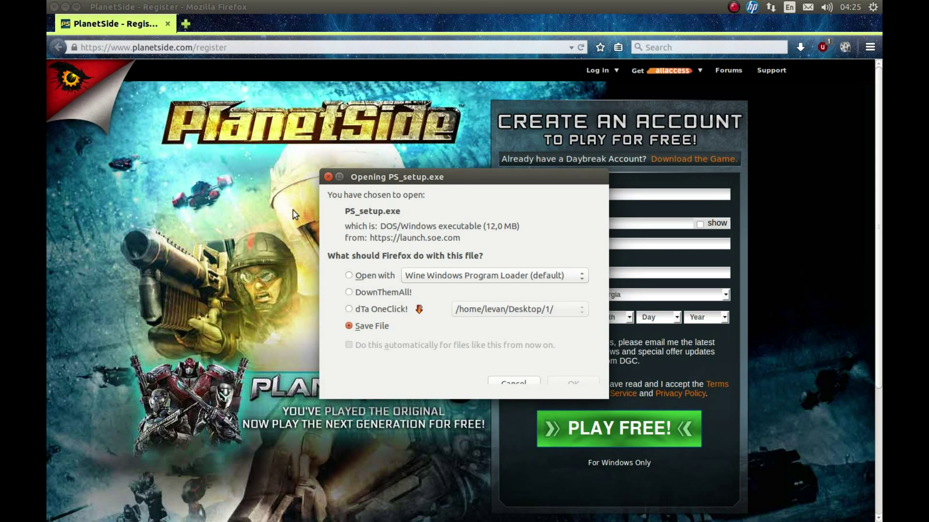
click(382, 308)
click(407, 327)
click(571, 383)
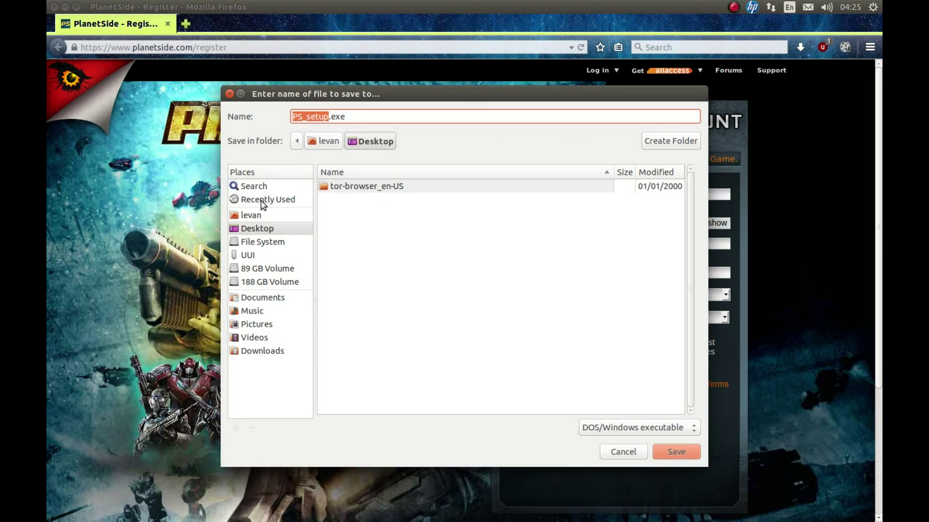
click(663, 446)
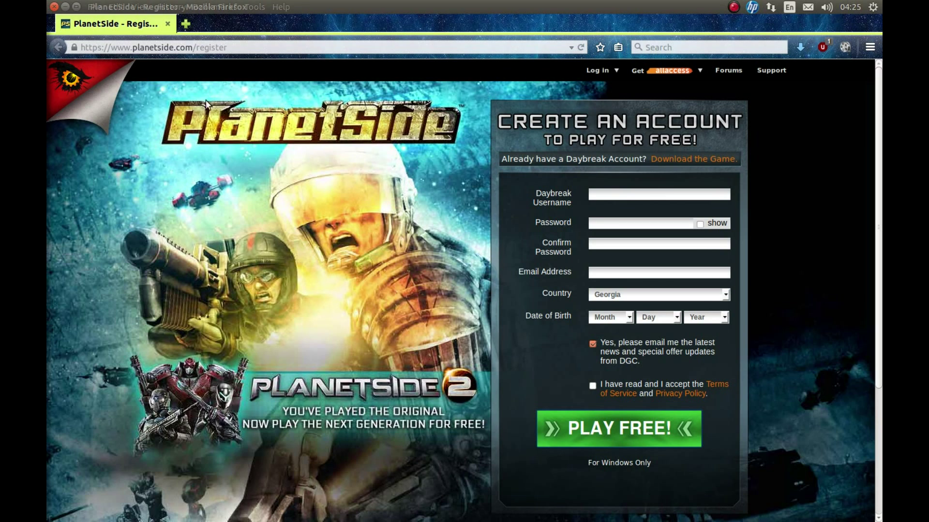
Minimize Firefox and close the Wine versions manager now that 1.7.42 is installed.
click(65, 7)
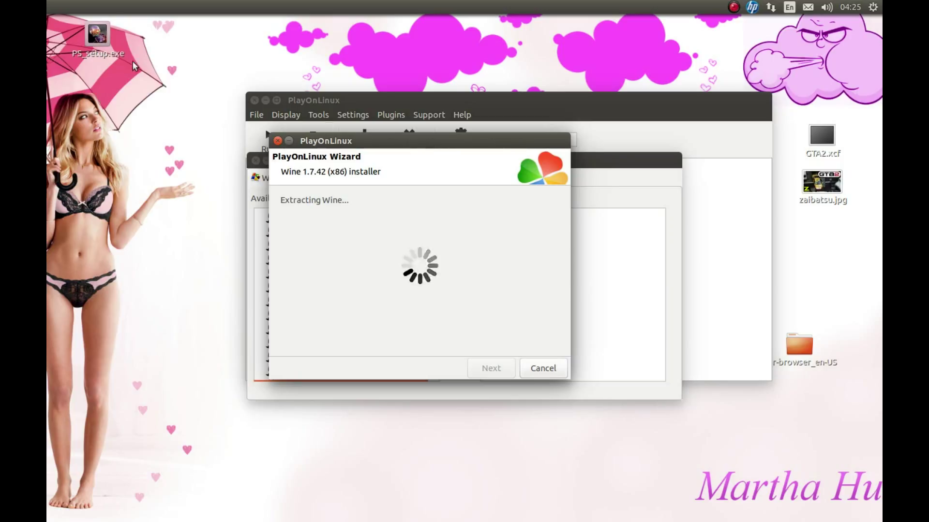
drag(184, 107, 48, 31)
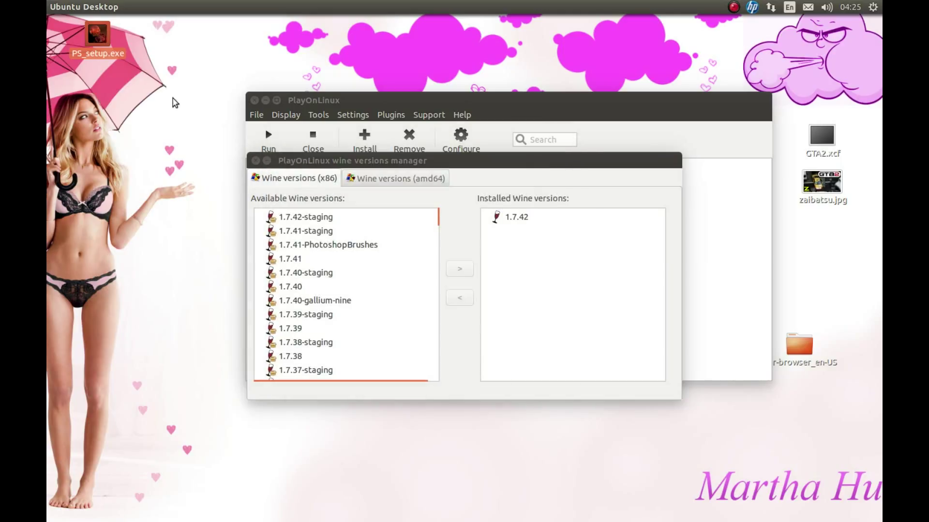
click(256, 161)
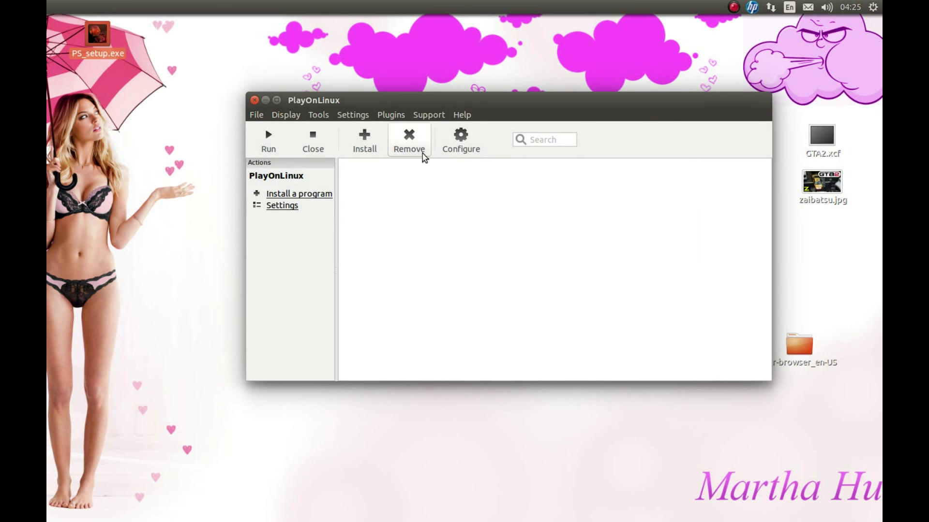
Create a 32-bit Windows virtual drive named PE using Wine 1.7.42.
click(461, 145)
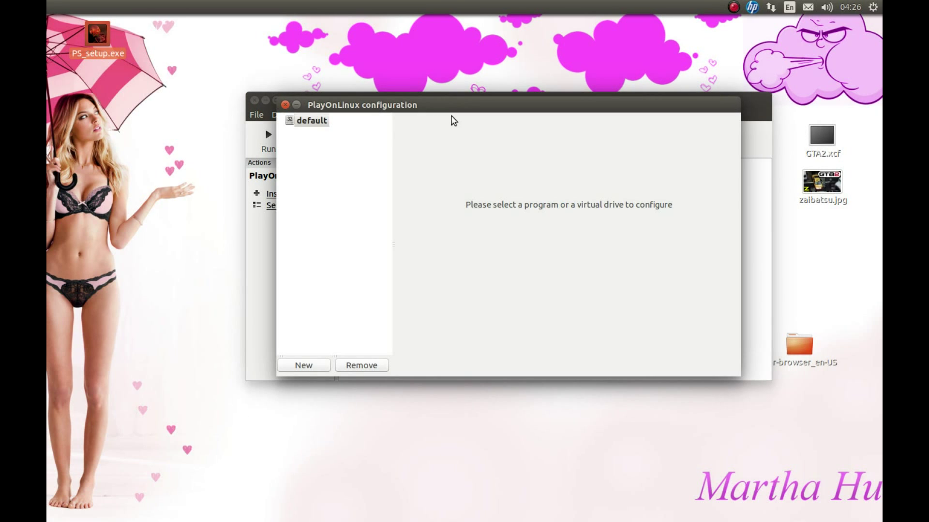
drag(454, 119, 438, 229)
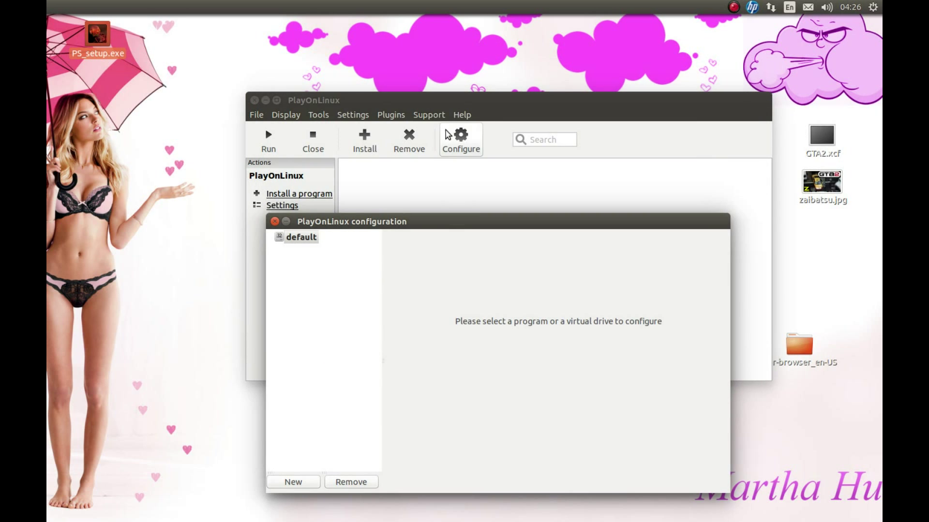
click(301, 483)
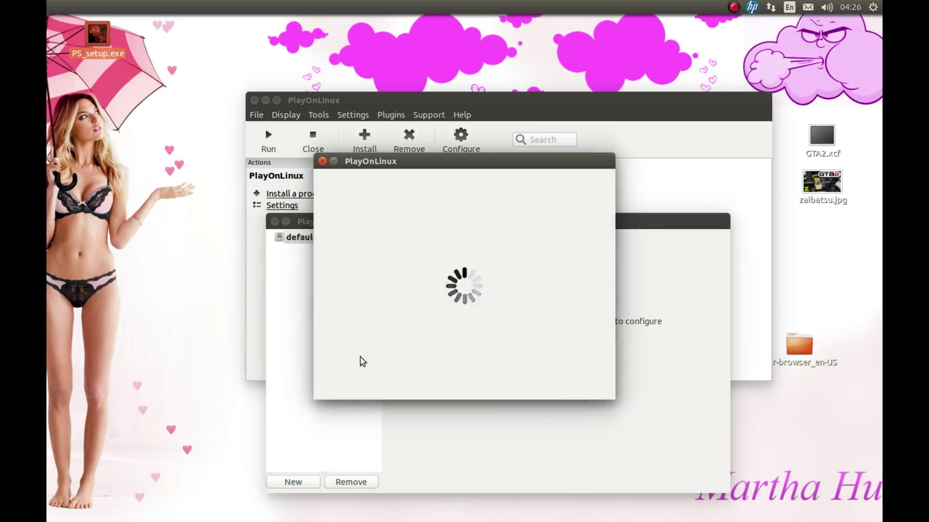
click(542, 391)
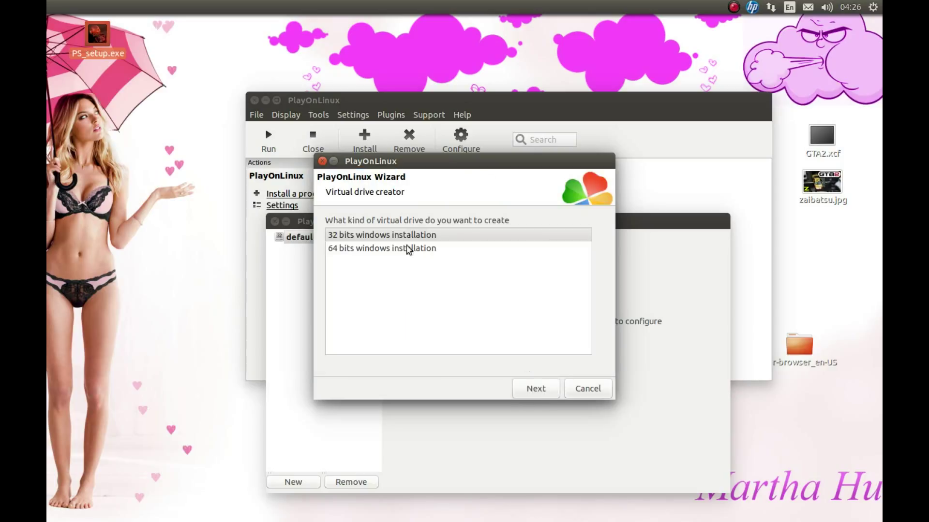
double_click(387, 238)
double_click(370, 258)
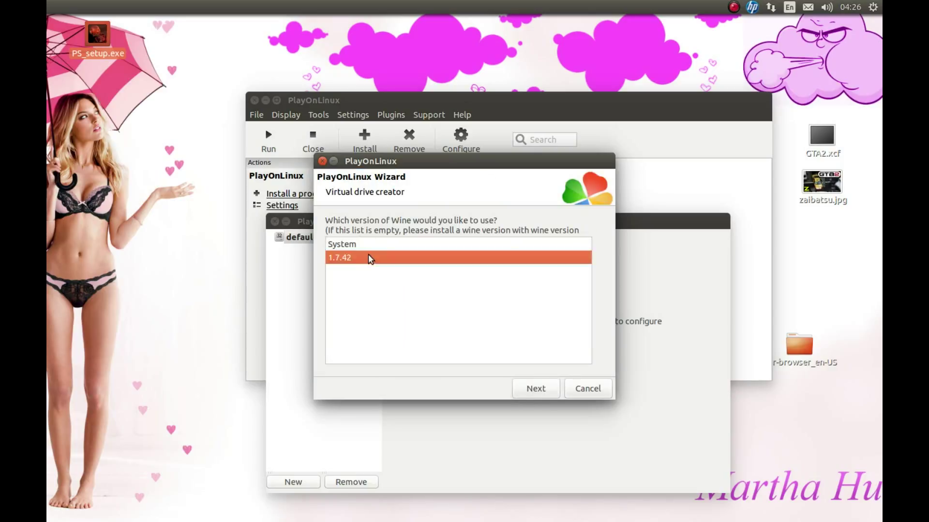
click(379, 235)
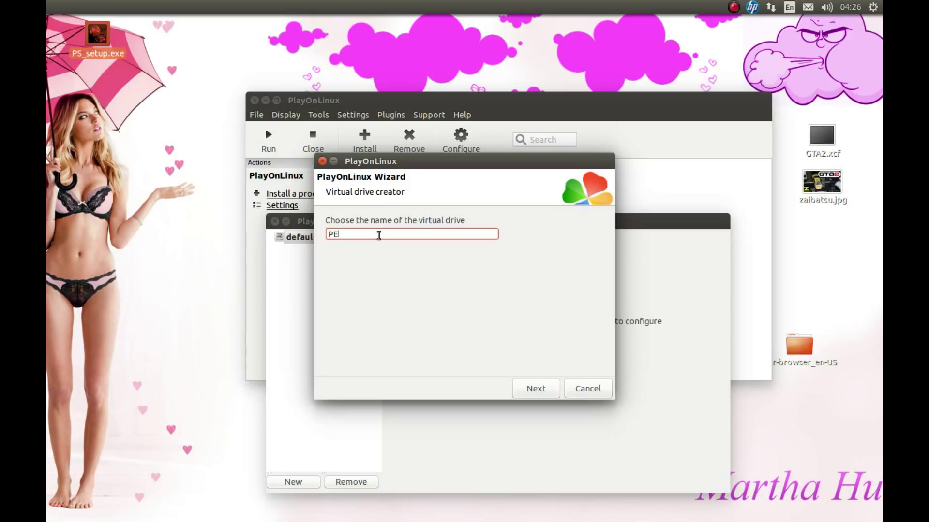
click(535, 389)
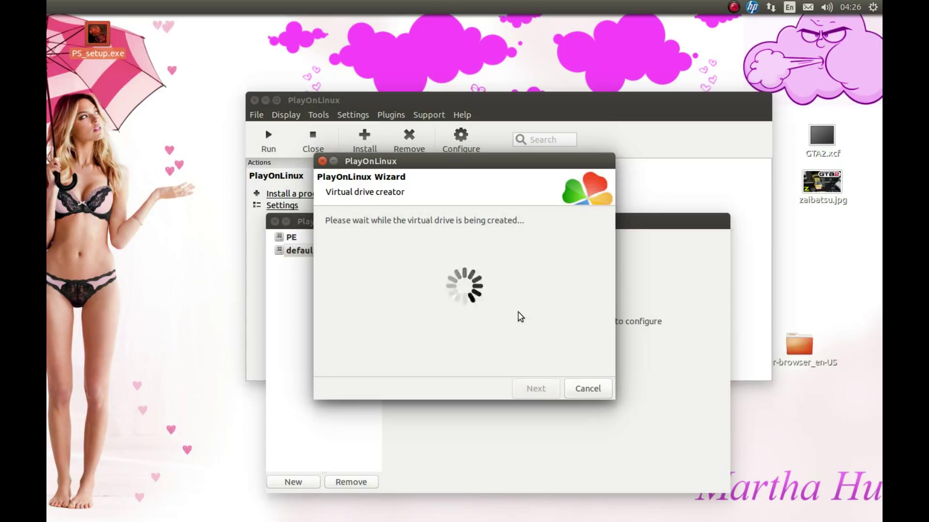
Choose Internet Explorer 8 from the PE drive's installable components and start installing it.
click(290, 238)
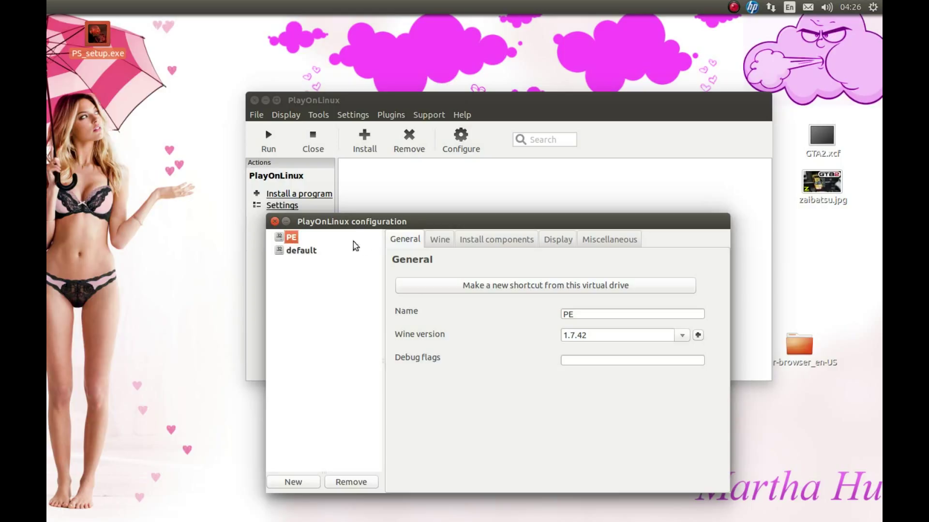
click(479, 240)
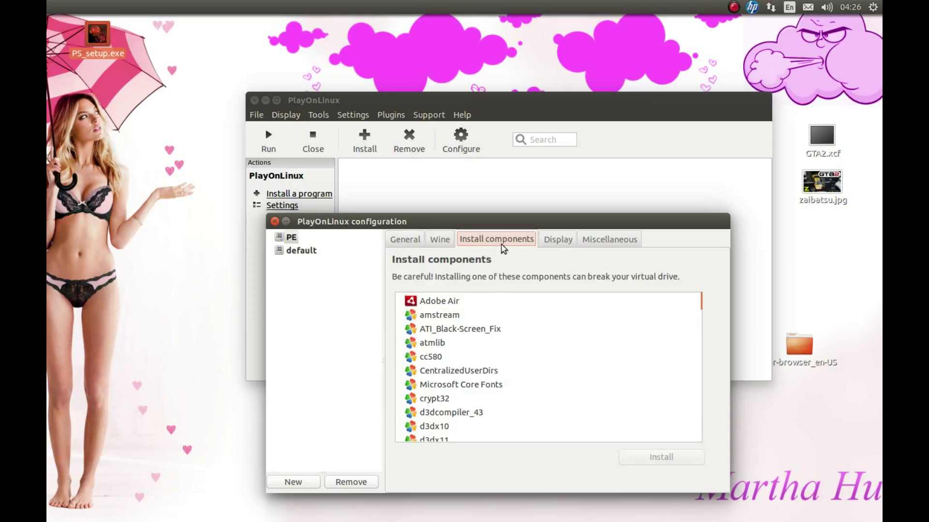
scroll(494, 387, down, 4)
scroll(450, 387, down, 10)
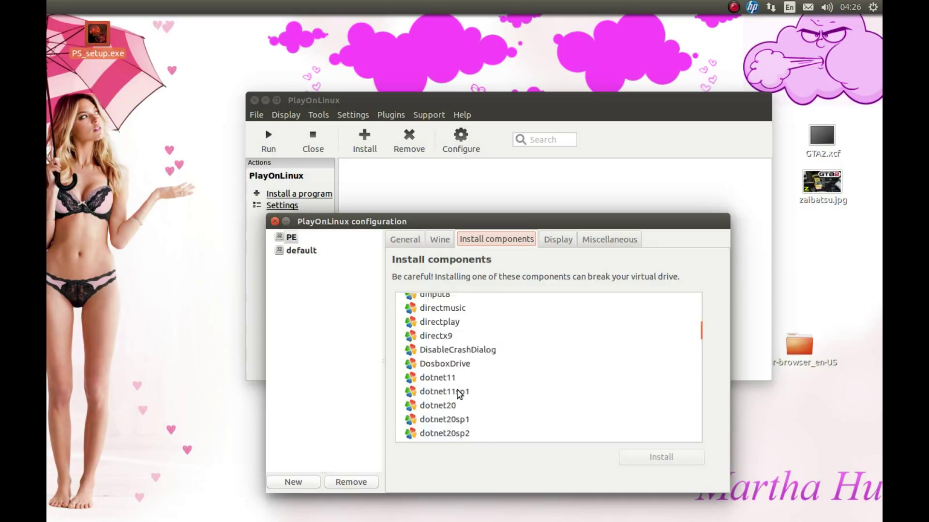
scroll(469, 392, down, 4)
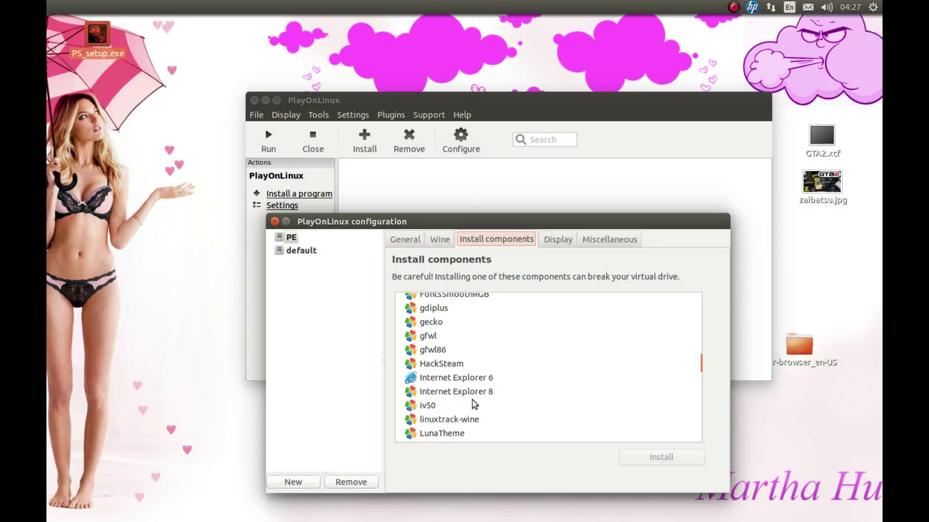
click(422, 392)
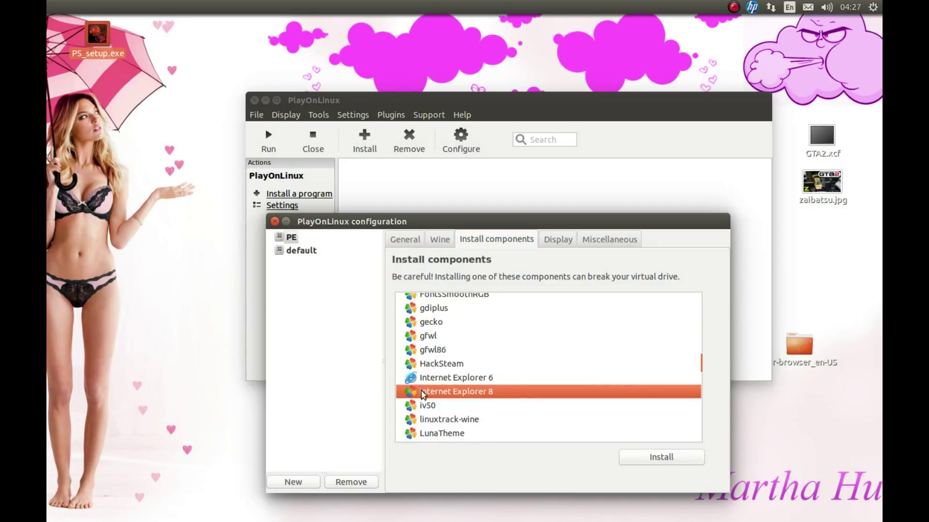
click(646, 457)
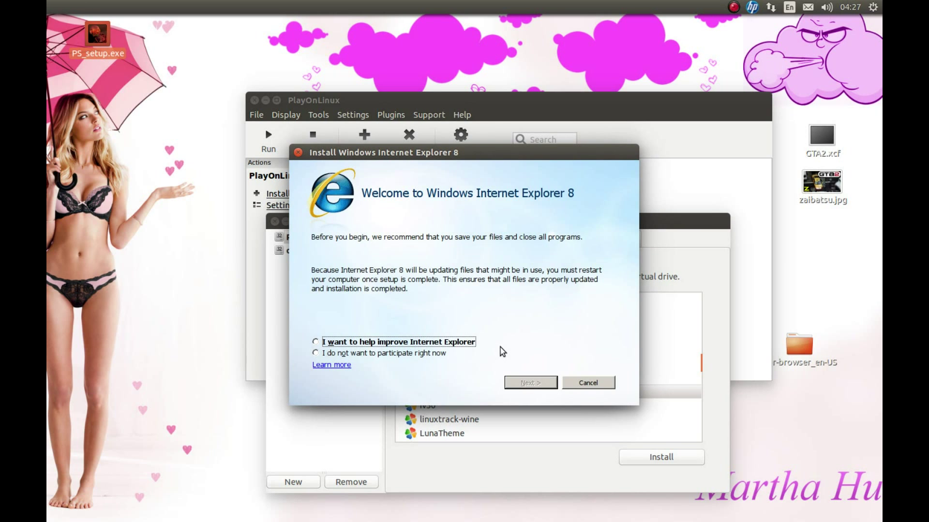
Finish the IE8 setup: decline the improvement program, accept the license, and skip updates.
click(385, 353)
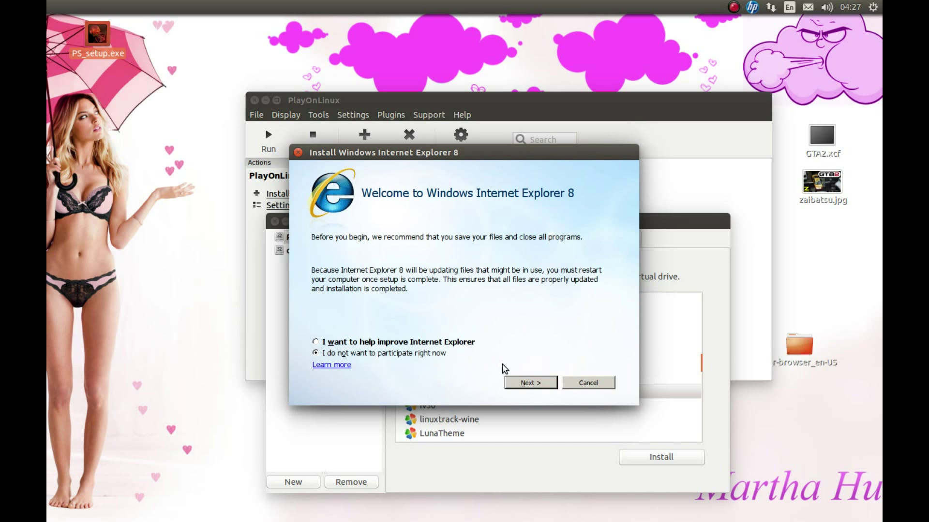
click(532, 383)
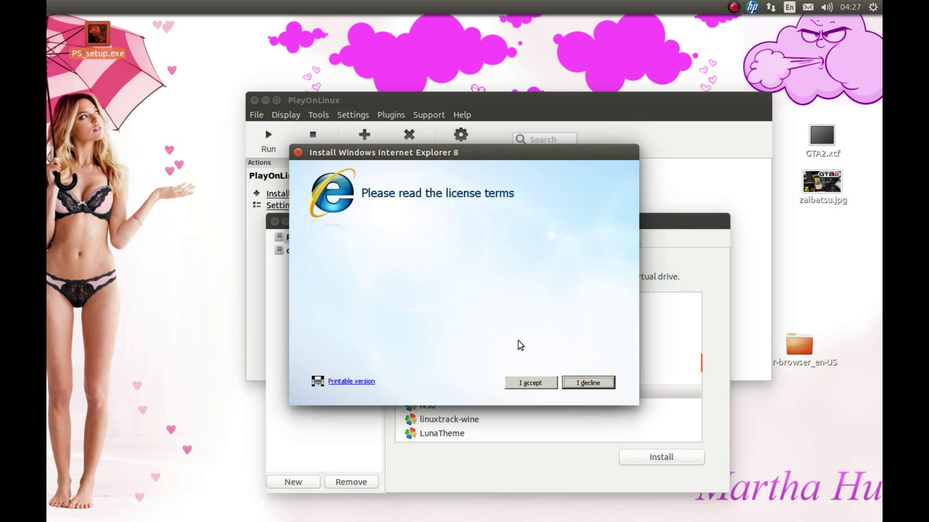
click(530, 383)
click(369, 250)
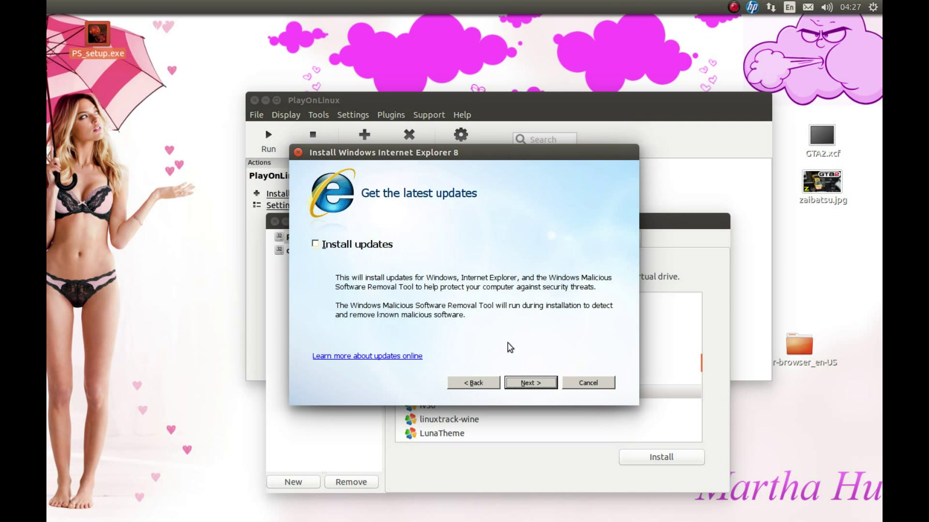
click(533, 387)
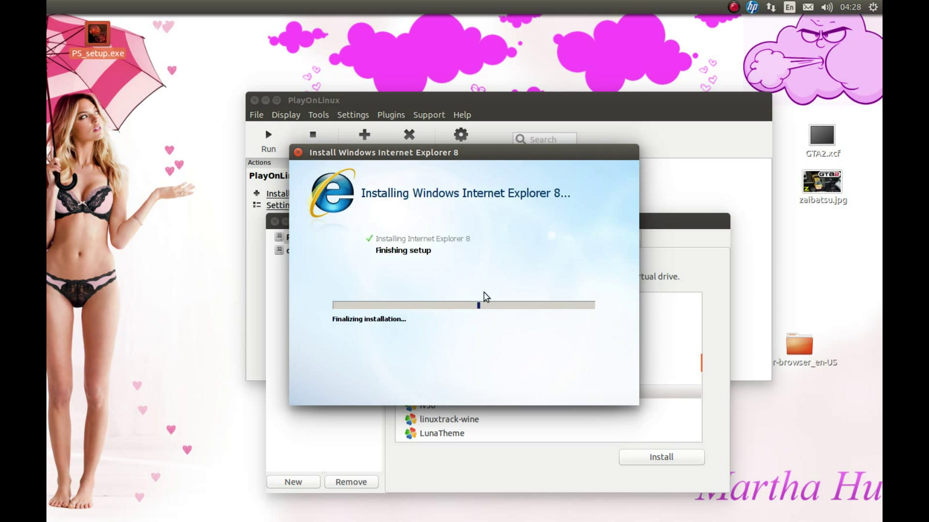
click(487, 383)
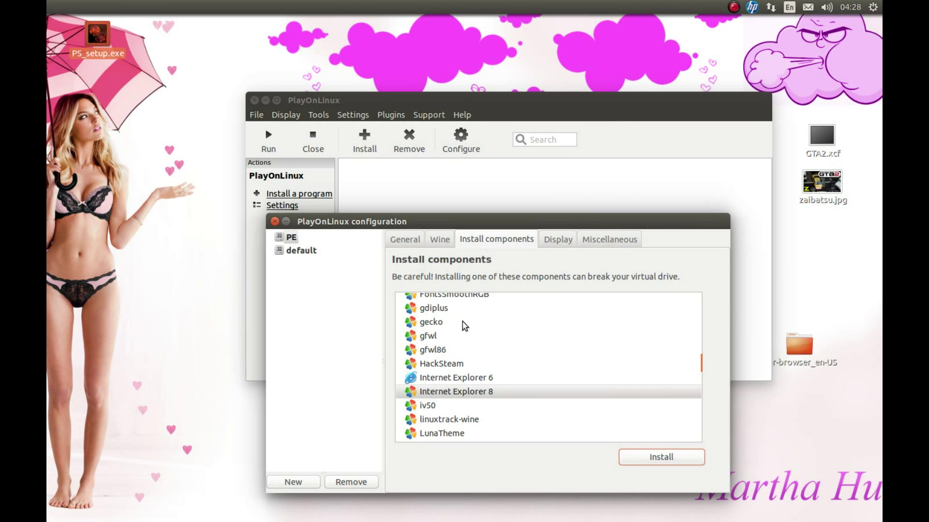
Show the Wine tools for the PE drive.
scroll(459, 320, up, 5)
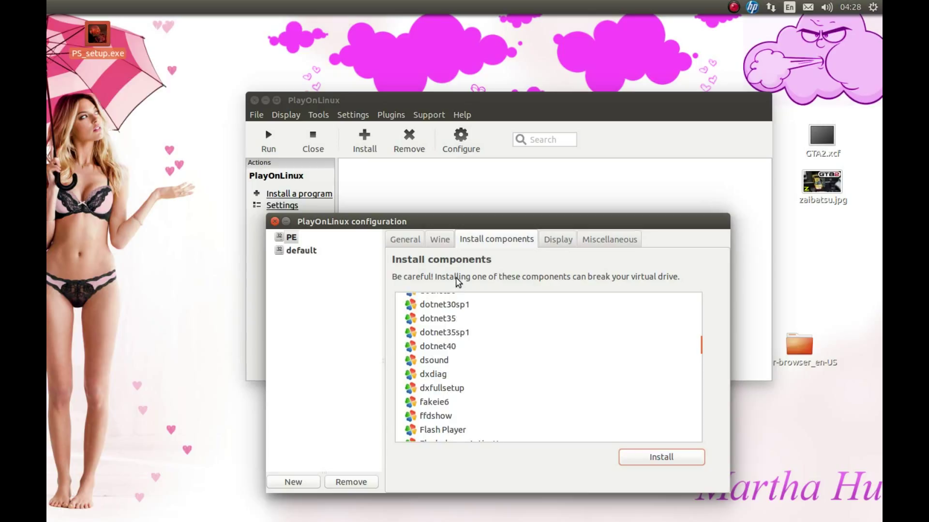
scroll(464, 339, up, 5)
scroll(463, 338, up, 3)
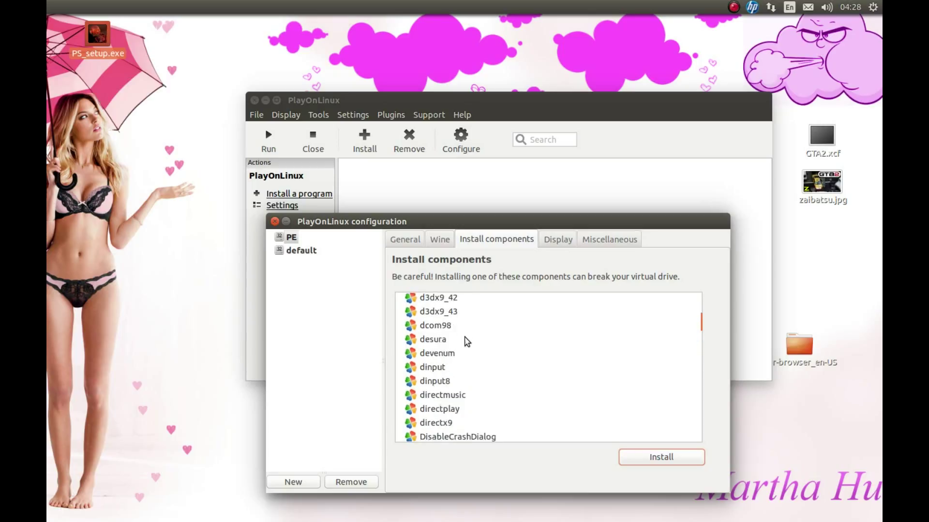
click(441, 244)
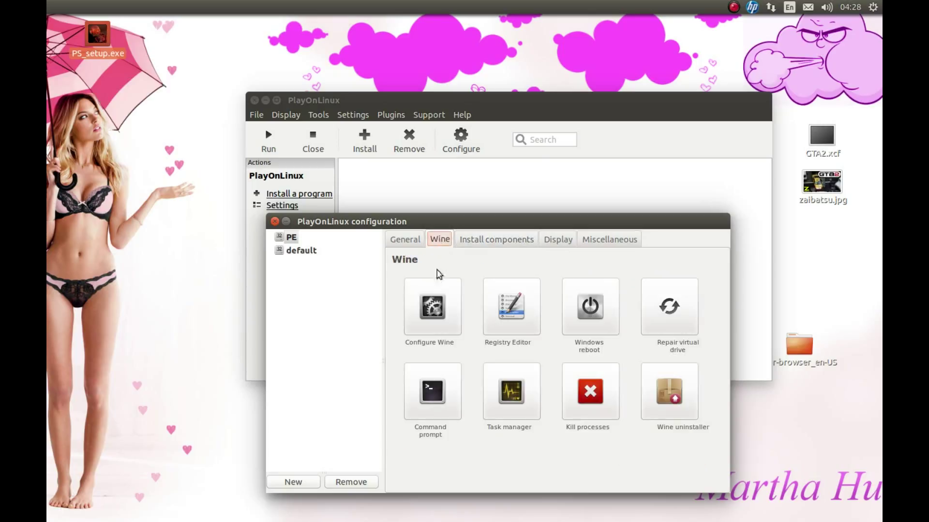
In Wine's Graphics settings, emulate a 1280 x 720 virtual desktop and auto-capture the mouse.
click(434, 305)
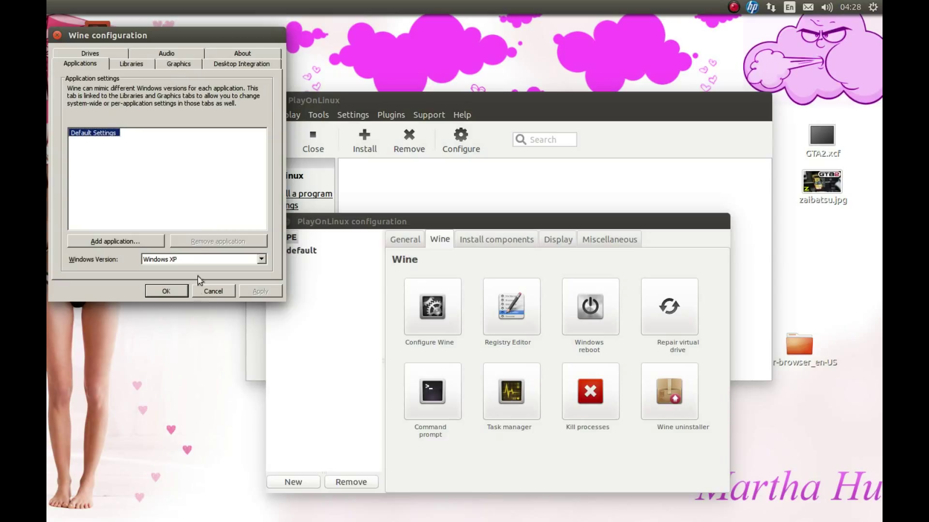
click(178, 64)
click(97, 127)
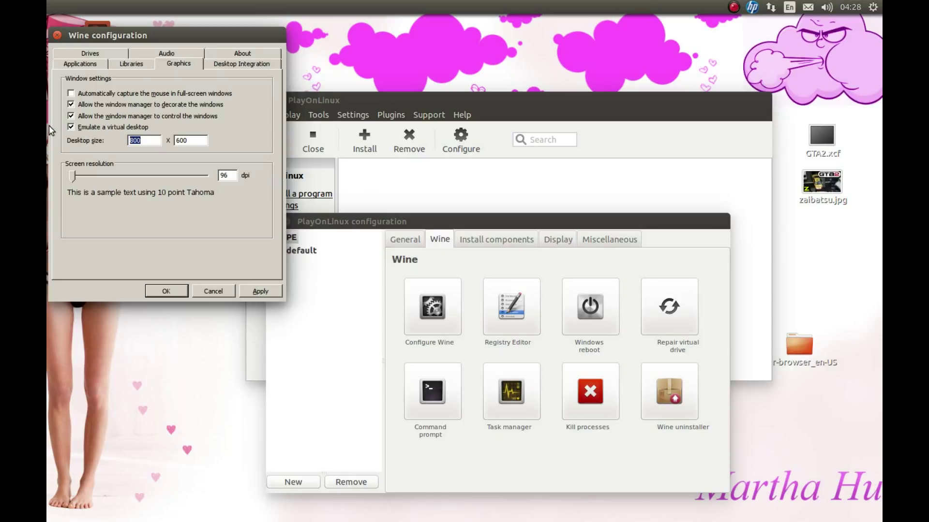
text(1280)
key(Tab)
text(720)
click(71, 94)
Save the Wine settings, then run PS_setup.exe inside the PE drive from Miscellaneous.
click(169, 291)
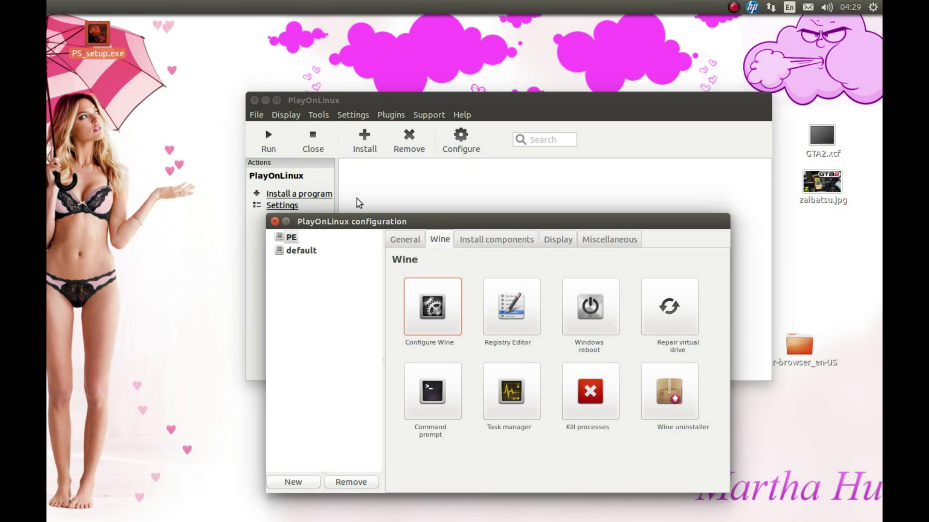
click(592, 242)
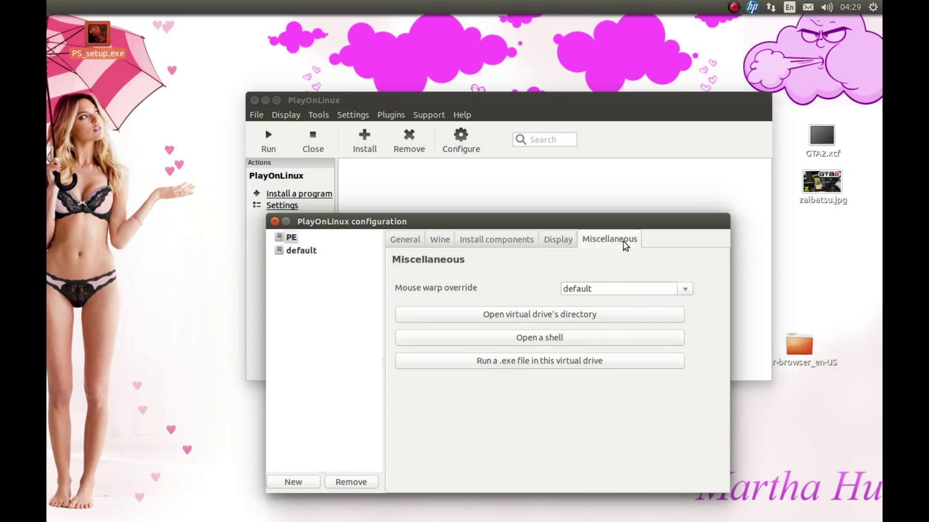
click(550, 364)
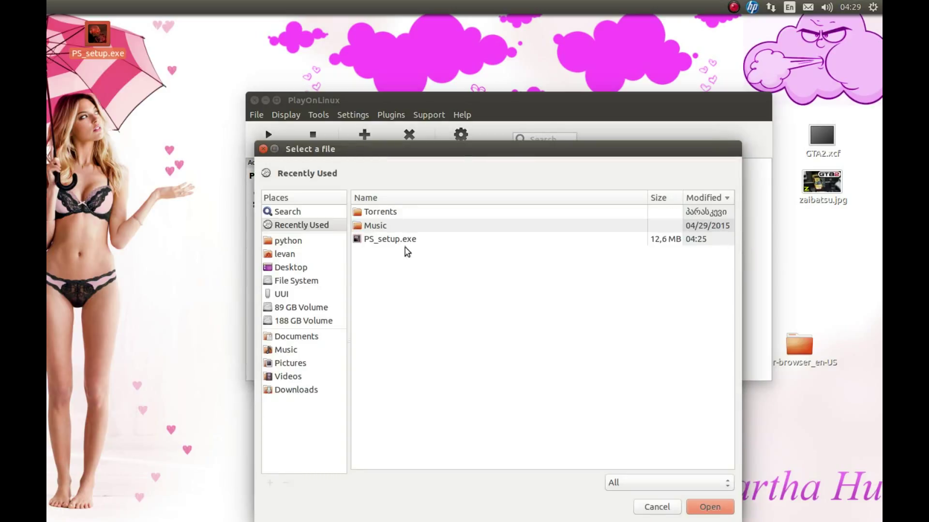
double_click(402, 240)
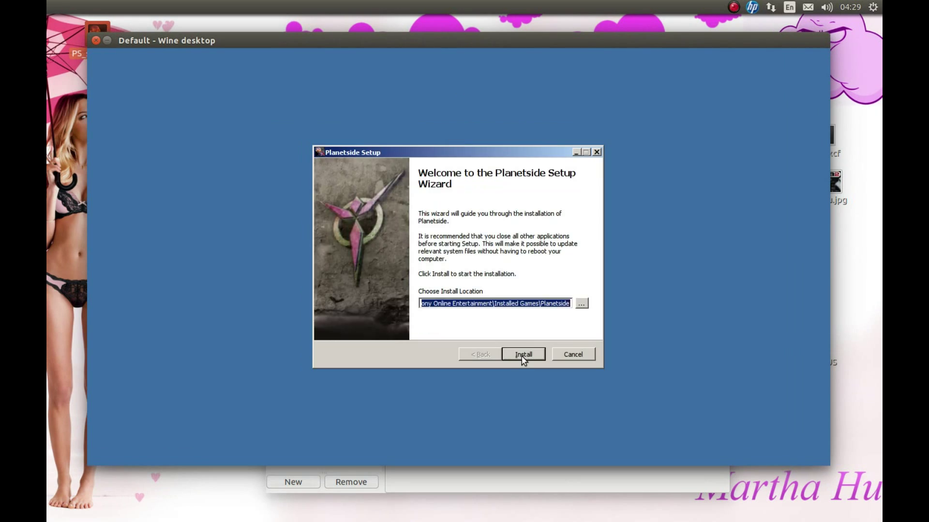
Confirm the PlanetSide install and log in with the Daybreak account name and password.
click(524, 356)
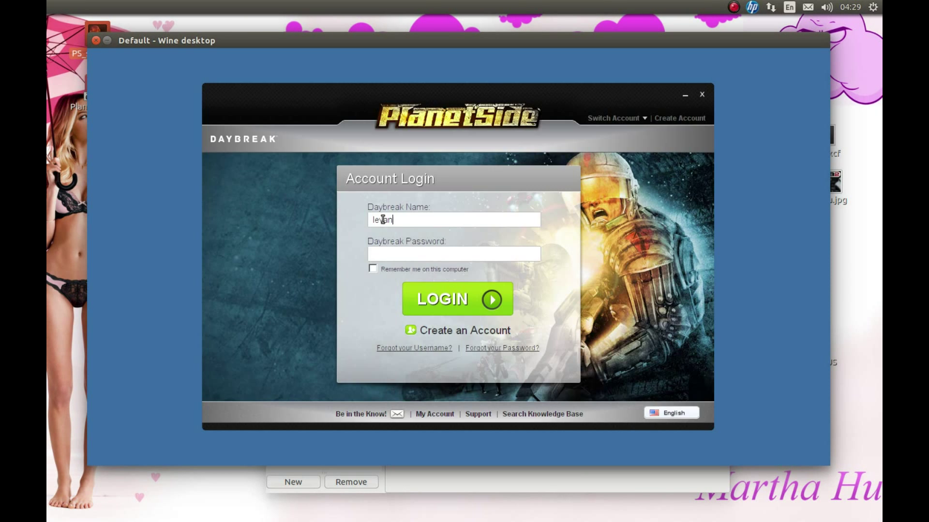
key(Return)
text(evan27)
key(Tab)
text(********)
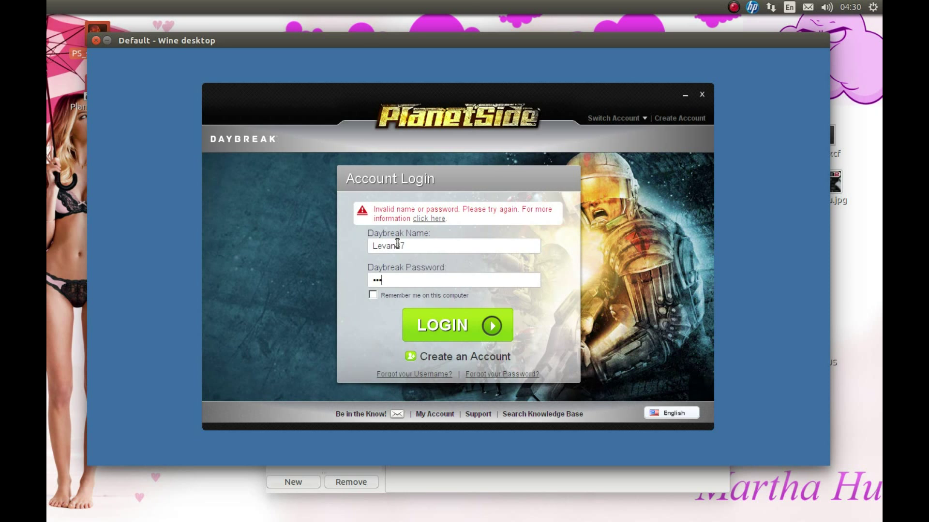
key(Return)
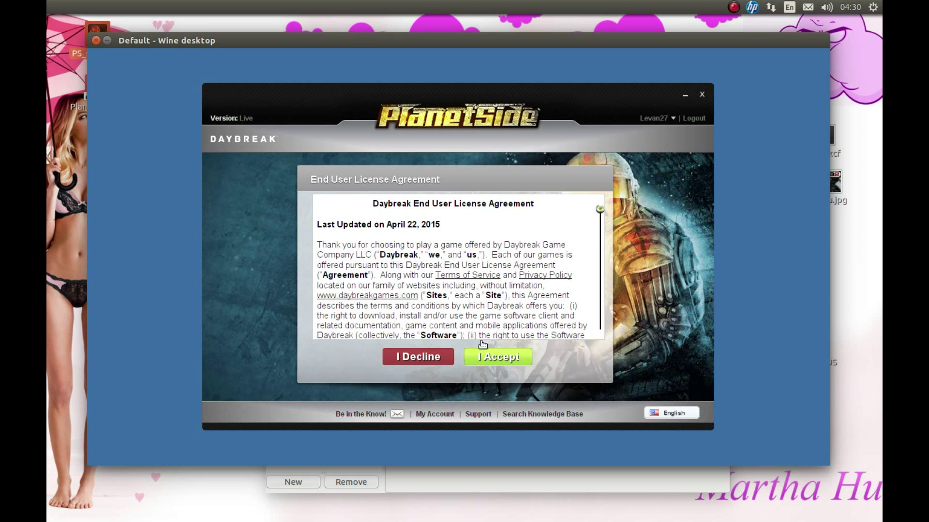
Accept the licence agreement so the game starts installing, and move the Wine desktop aside.
scroll(522, 265, down, 20)
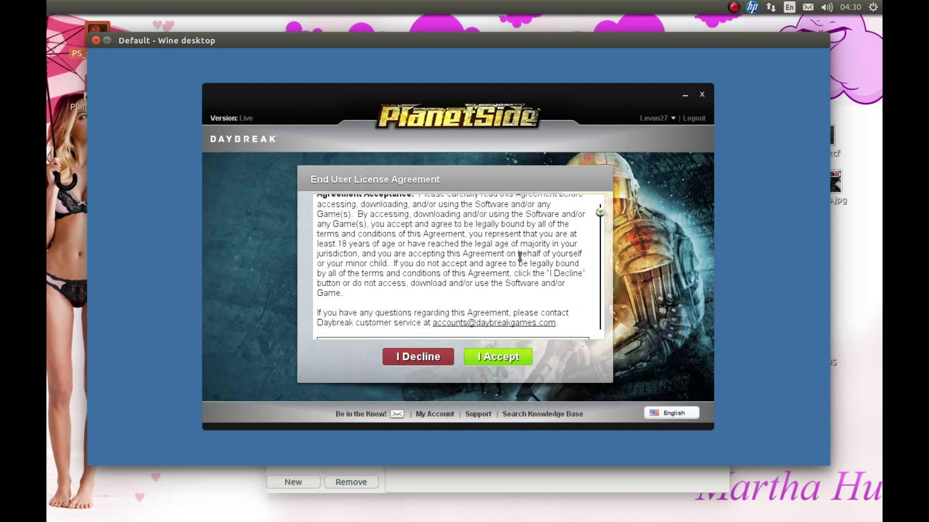
scroll(513, 288, down, 10)
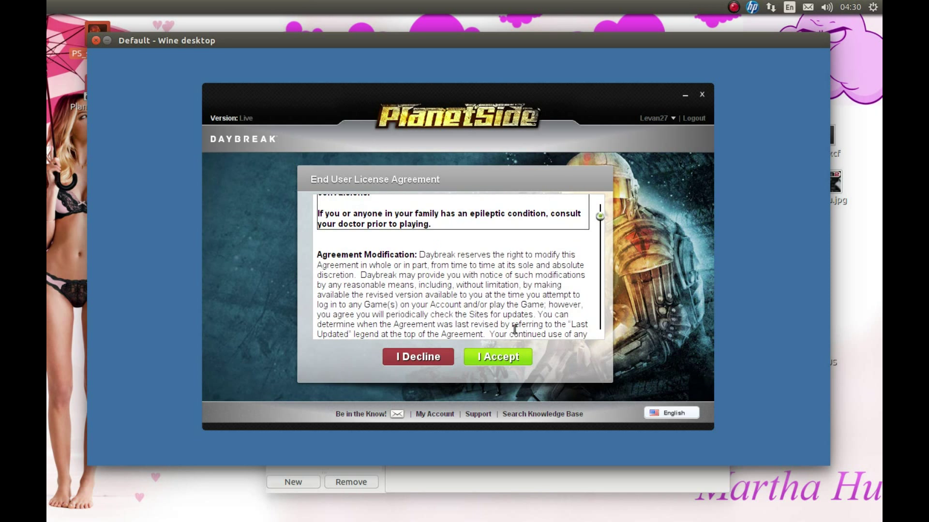
click(512, 357)
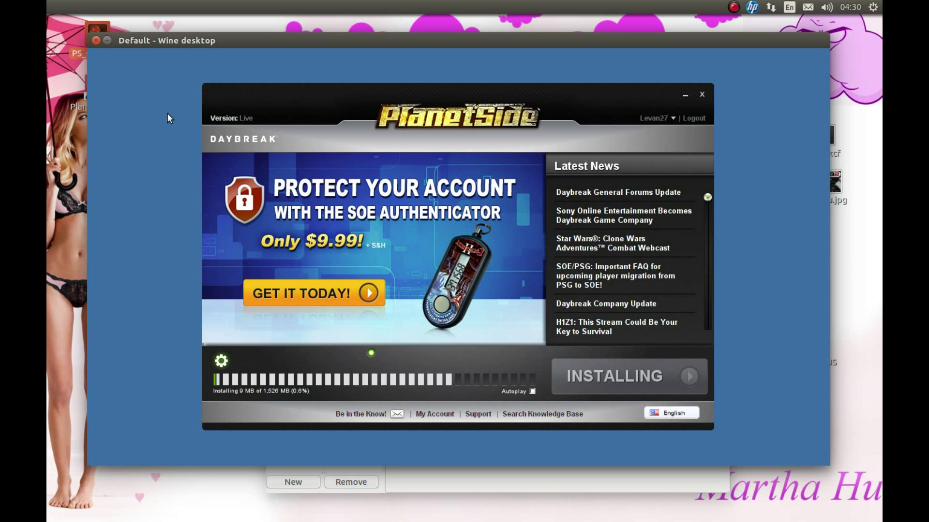
drag(170, 42, 96, 59)
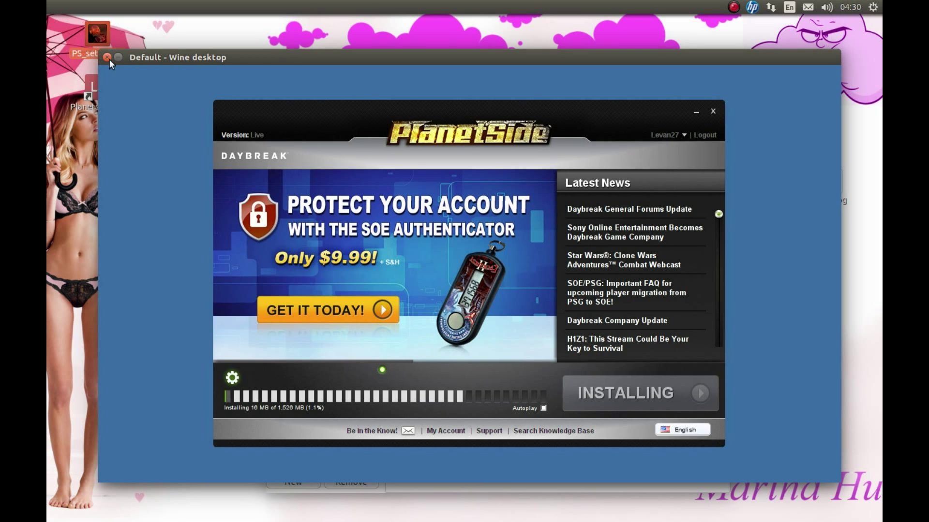
Minimise the Wine desktop and show the PE virtual drive's General settings.
click(118, 57)
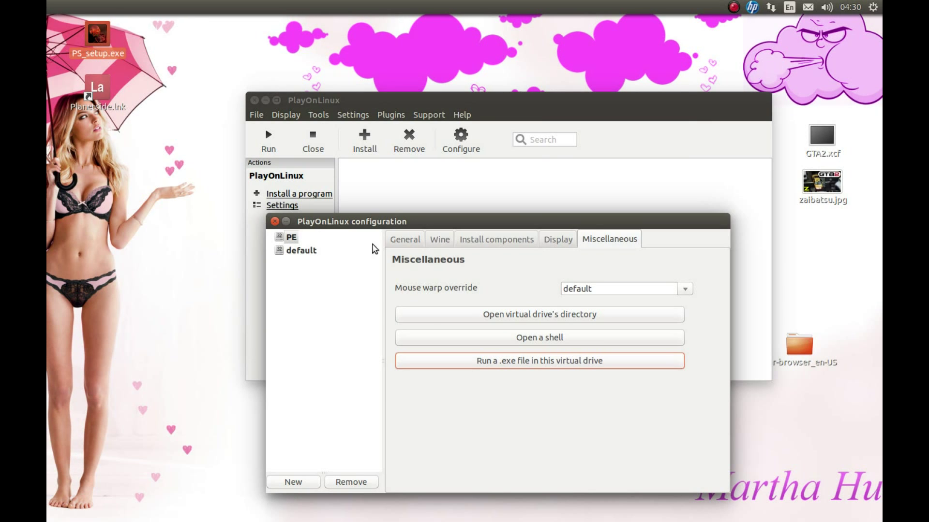
click(291, 237)
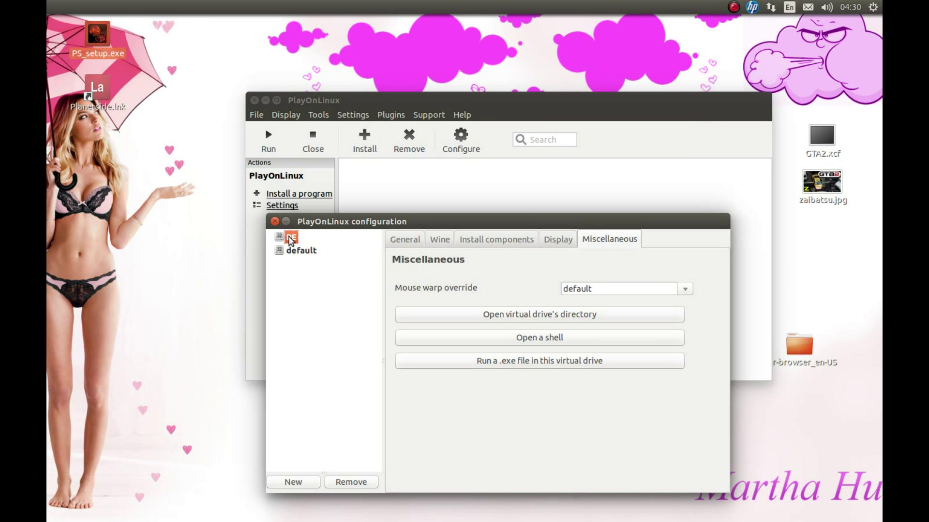
click(401, 240)
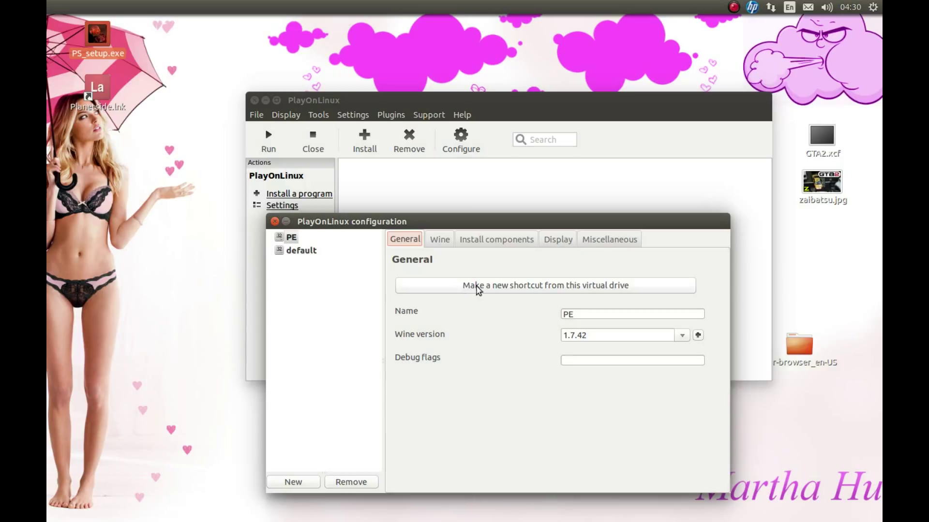
click(595, 288)
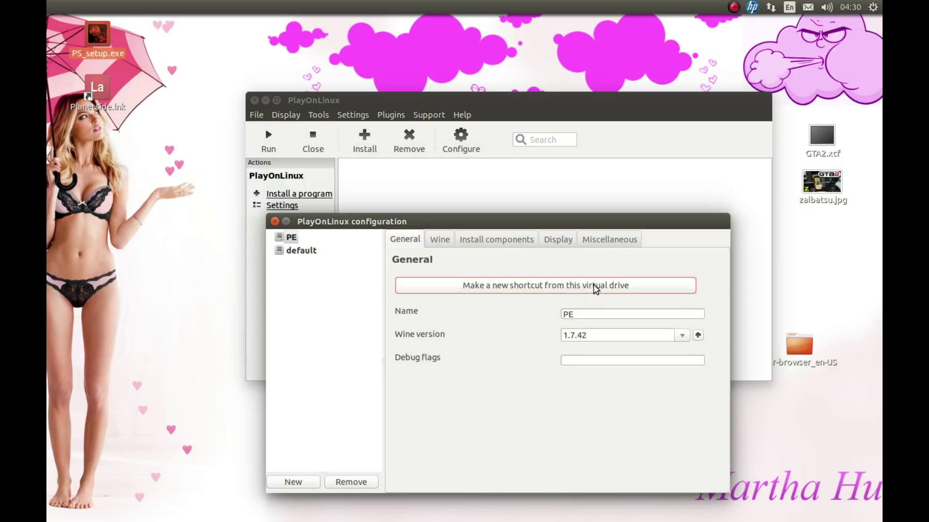
Create a shortcut to LaunchPad.exe named LaunchPad, with its icon placed on the desktop.
click(524, 290)
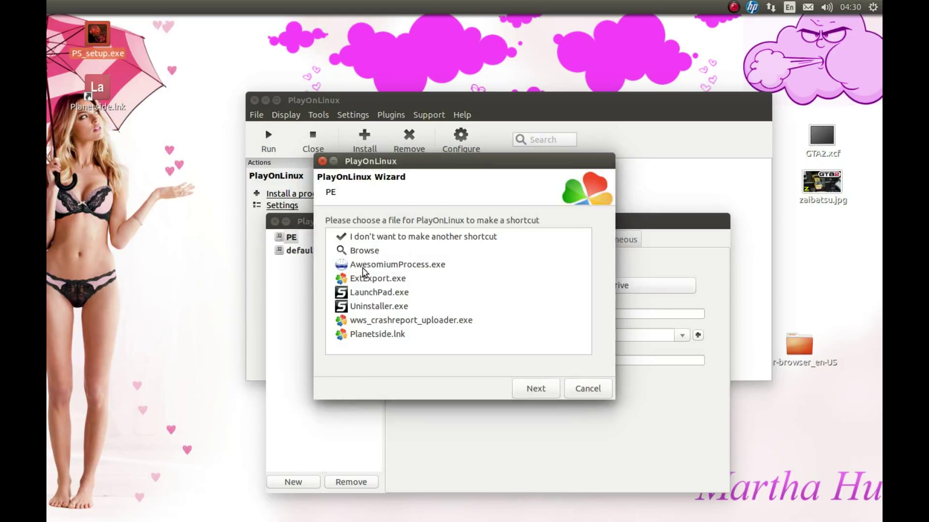
click(363, 294)
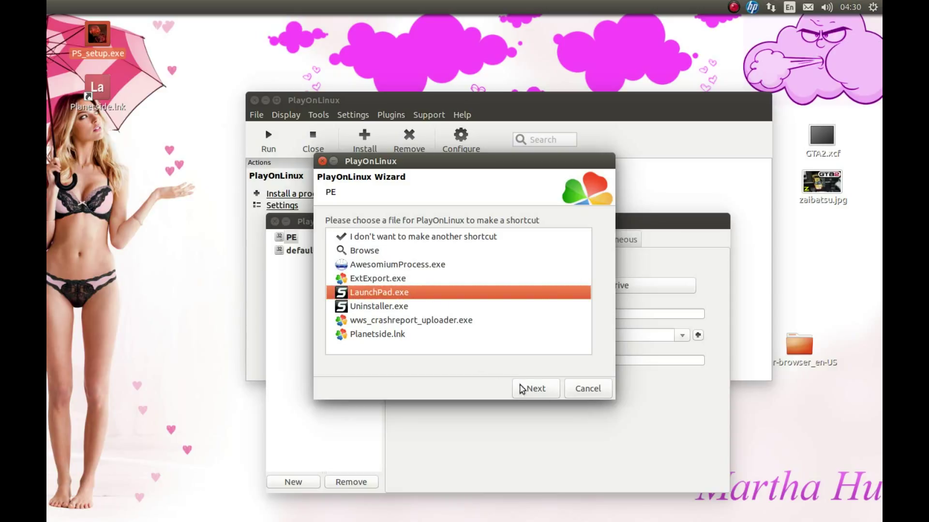
click(540, 391)
click(537, 388)
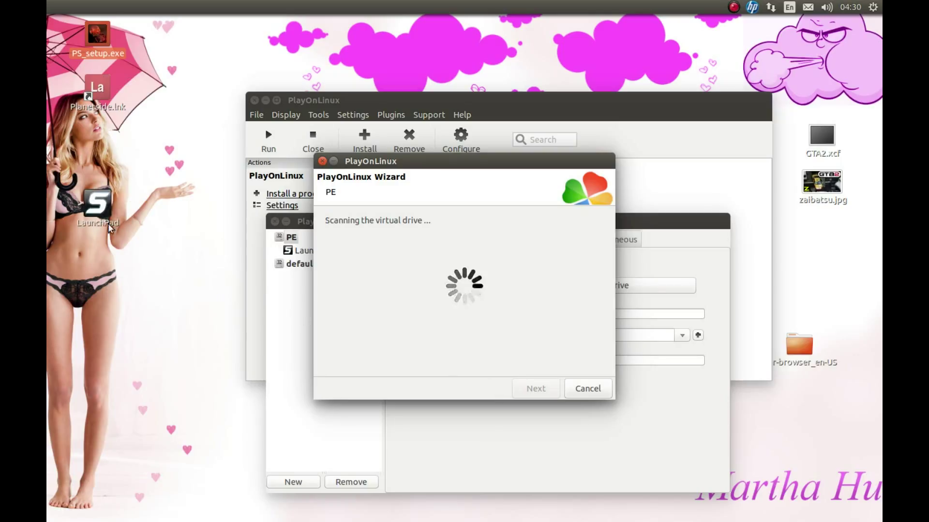
drag(108, 223, 131, 127)
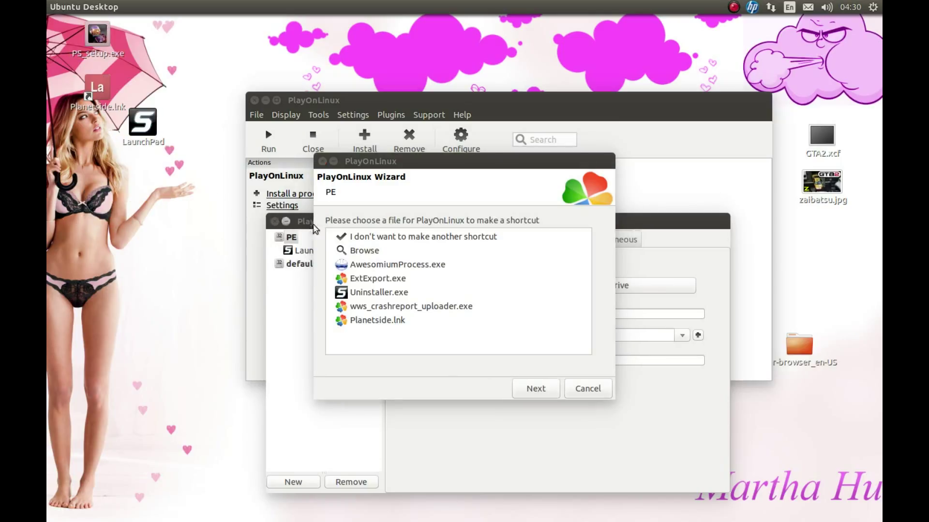
click(385, 360)
key(Return)
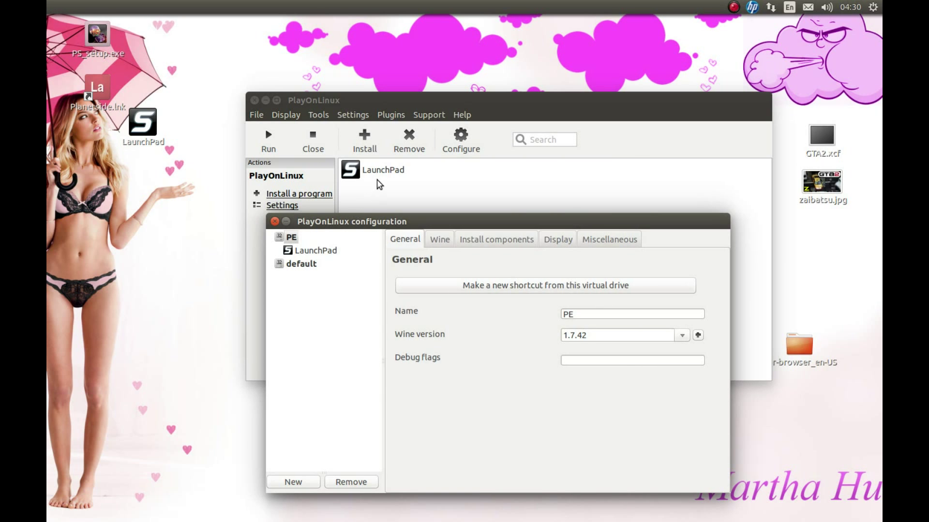
click(374, 172)
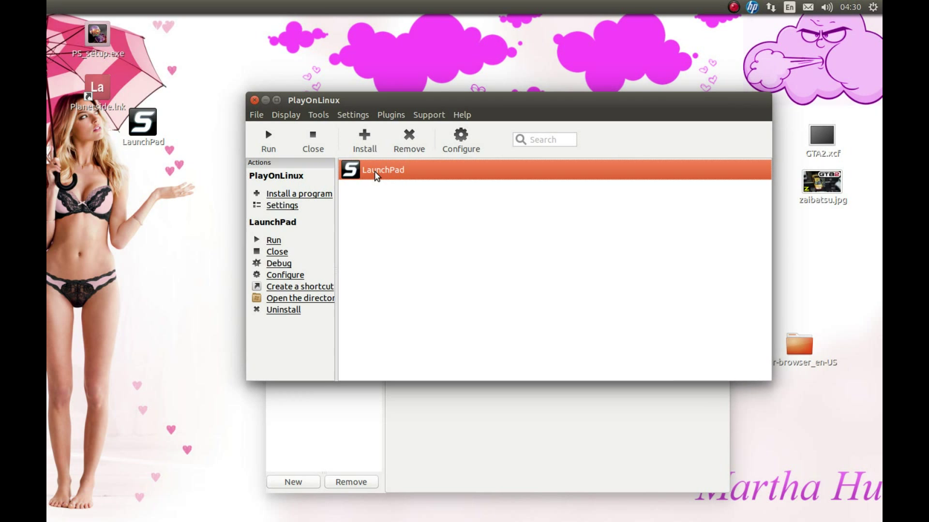
Restore the LaunchPad installer, open Advanced Settings and view the server list until the download completes.
click(143, 123)
mouse_move(48, 336)
click(69, 375)
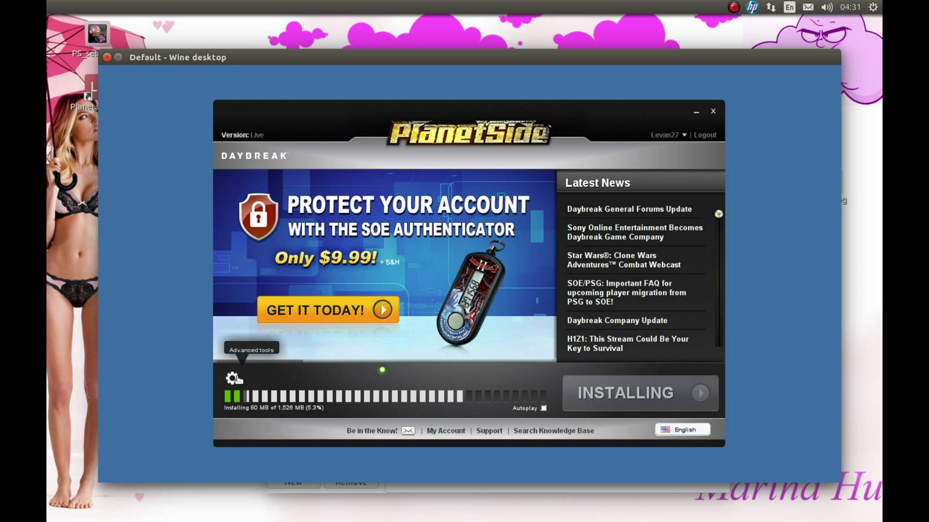
click(241, 380)
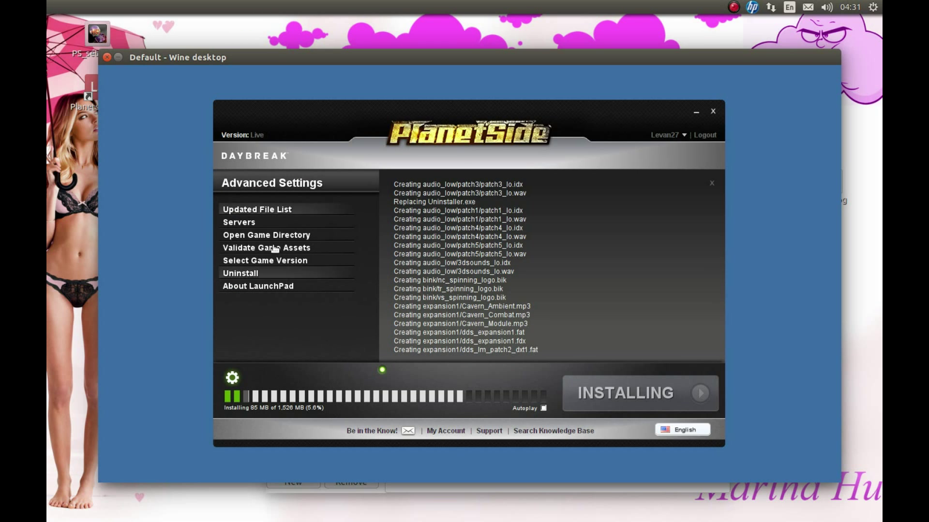
click(252, 222)
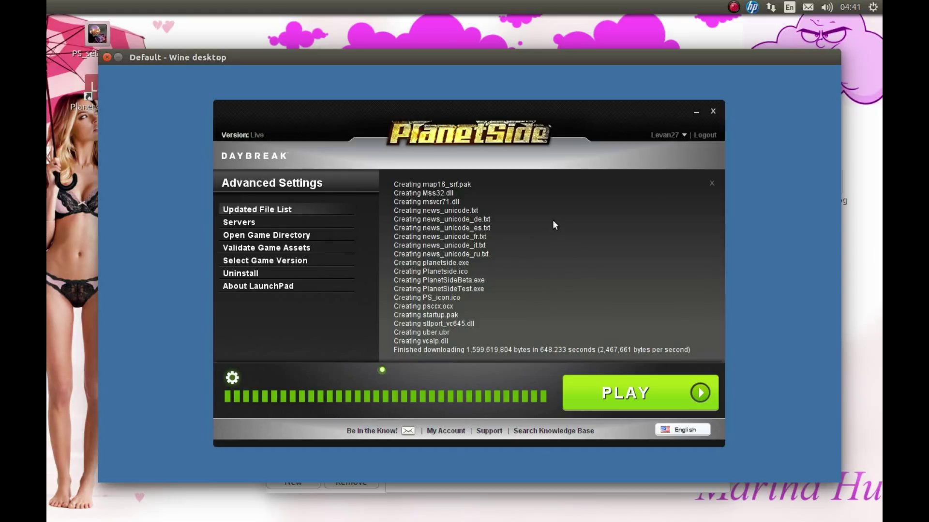
Start PlanetSide with LaunchPad's PLAY button.
click(606, 405)
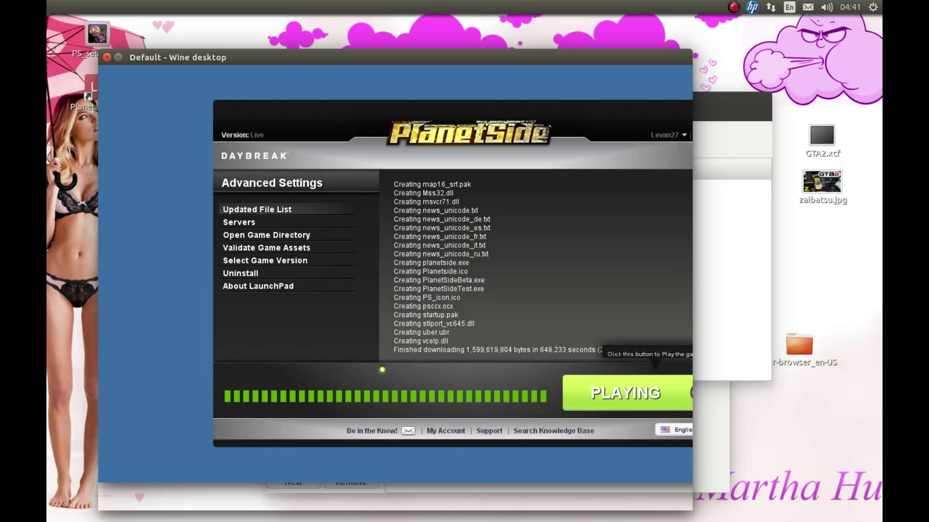